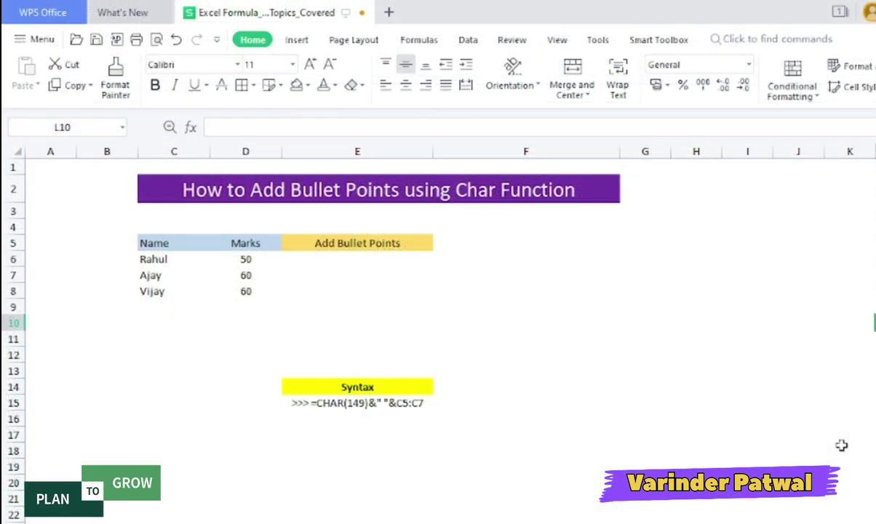
# Review the merged title, the names Rahul, Ajay, Vijay, and their marks
pyautogui.click(196, 182)
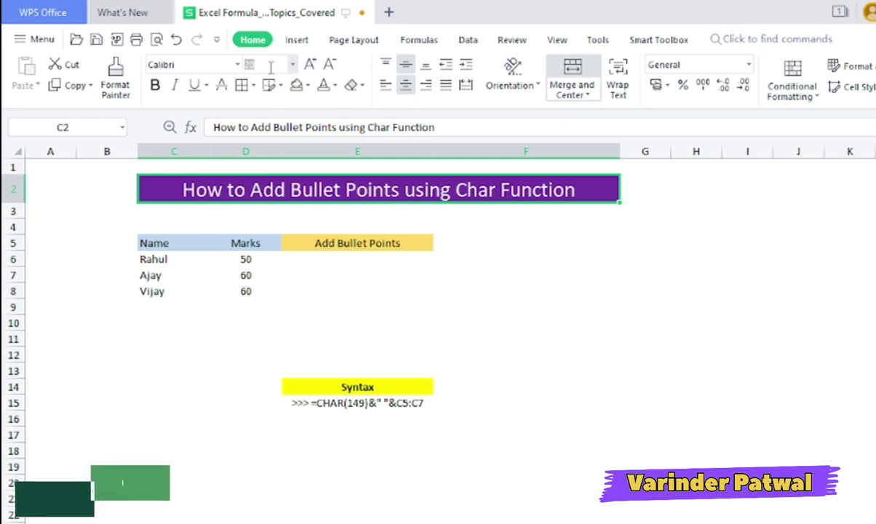
pyautogui.click(624, 306)
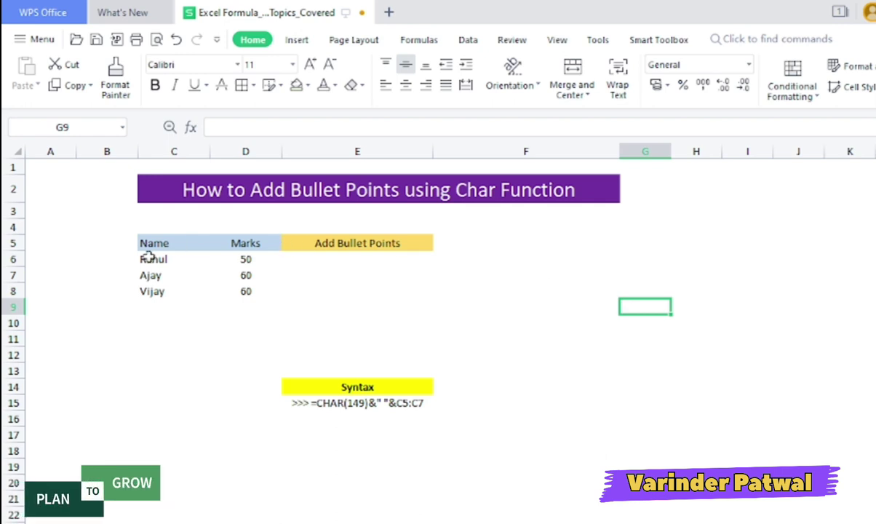
pyautogui.moveTo(147, 260); pyautogui.dragTo(150, 286)
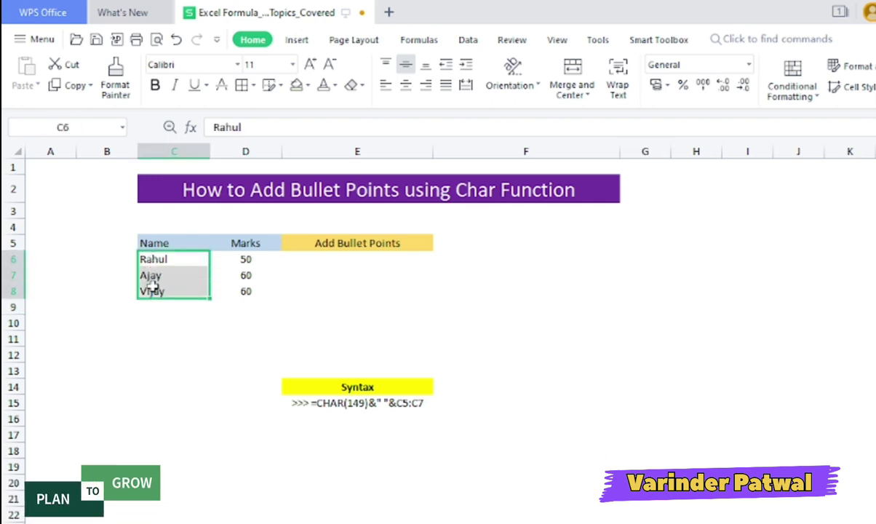
pyautogui.moveTo(242, 258); pyautogui.dragTo(245, 289)
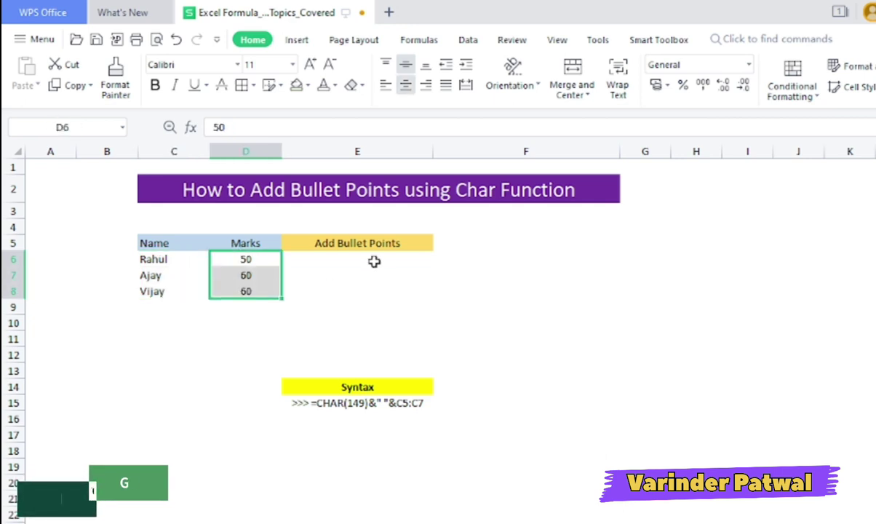
# Append ' with Name' to the E5 header so it reads 'Add Bullet Points with Name'
pyautogui.doubleClick(416, 244)
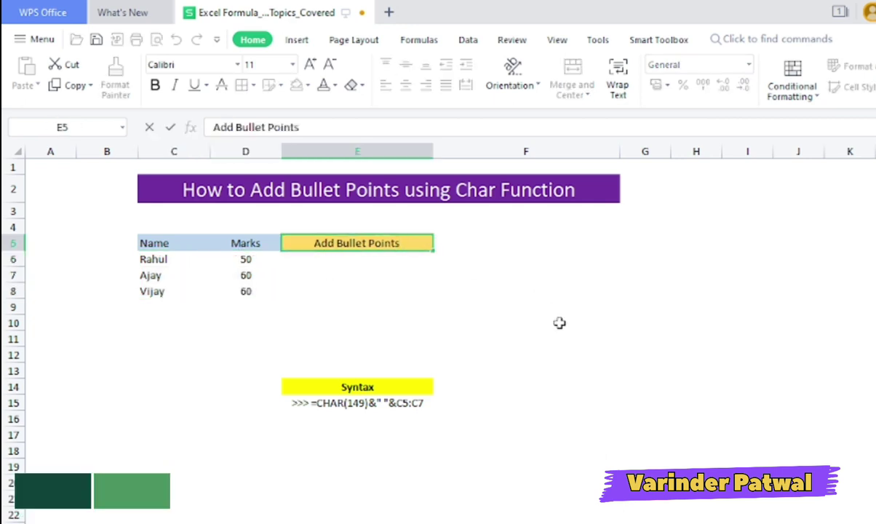
pyautogui.write(' with')
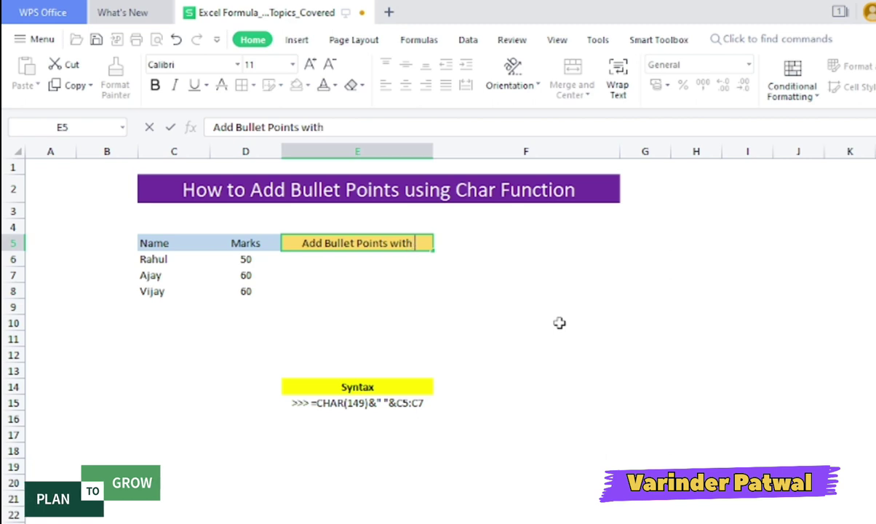
pyautogui.write(' Name')
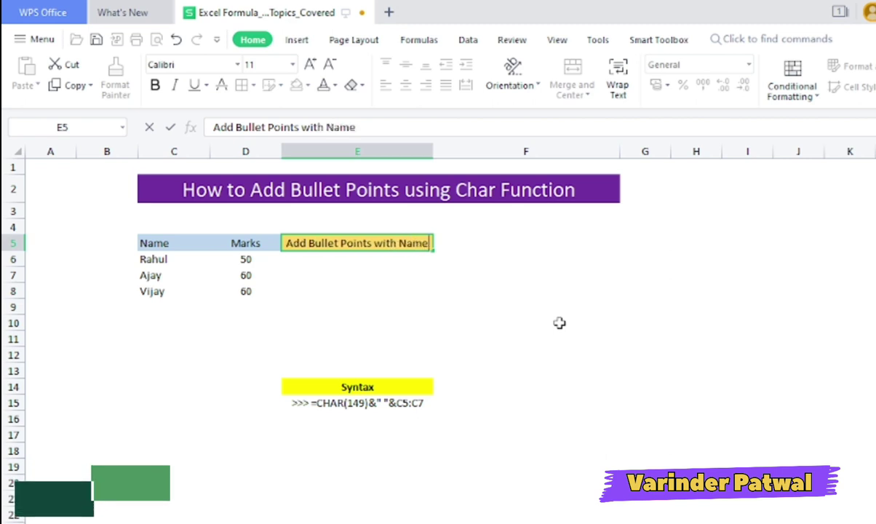
pyautogui.click(524, 274)
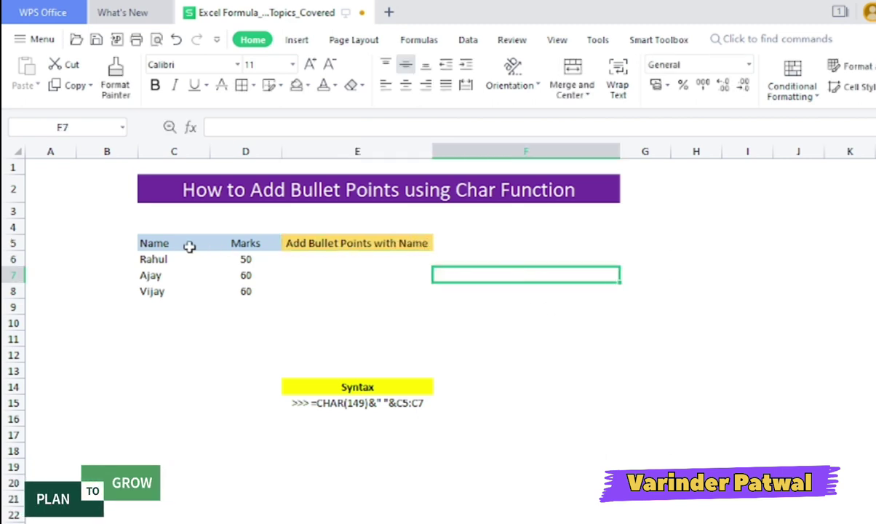
# Check the syntax note in E15, then put cell E6 into edit mode
pyautogui.click(309, 263)
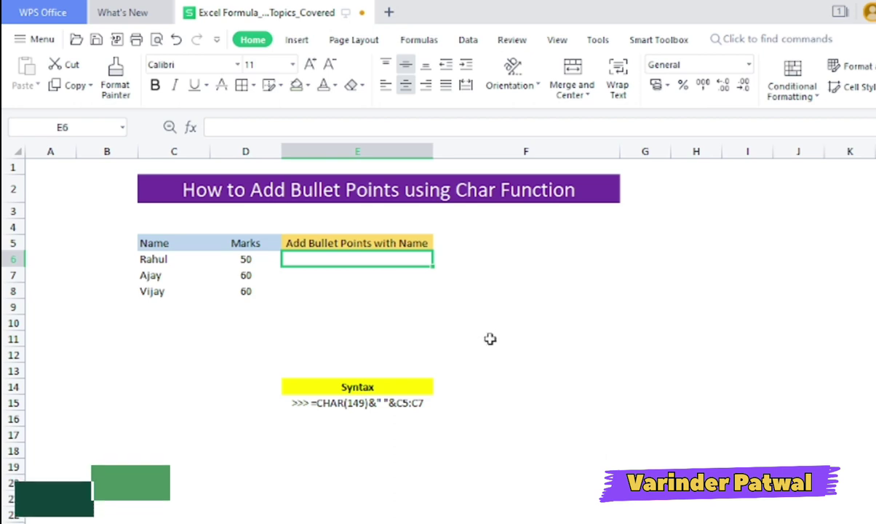
pyautogui.click(358, 402)
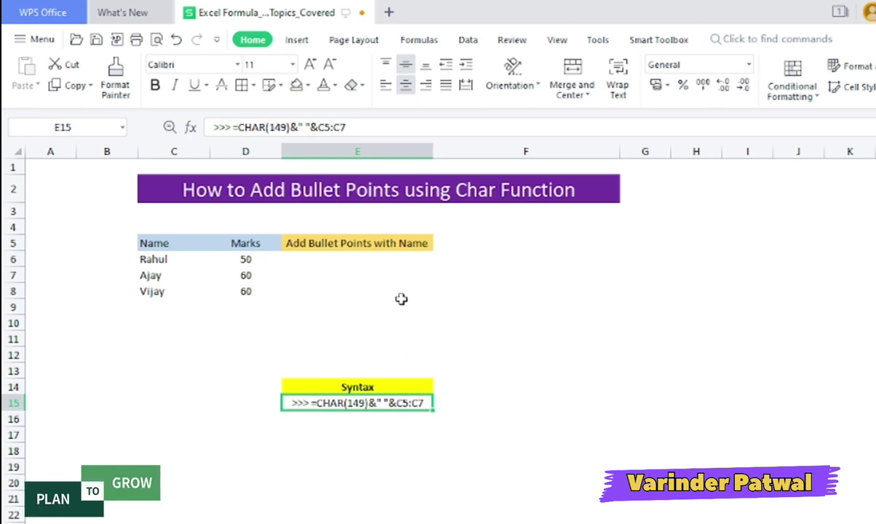
pyautogui.doubleClick(346, 259)
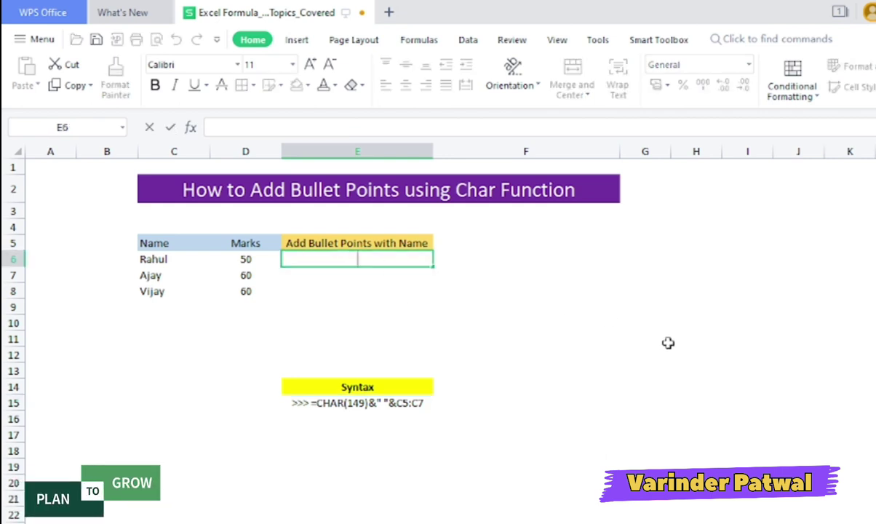
# Enter =CHAR(149)&" "&C6:C8 in E6 so it shows • Rahul
pyautogui.write('=char')
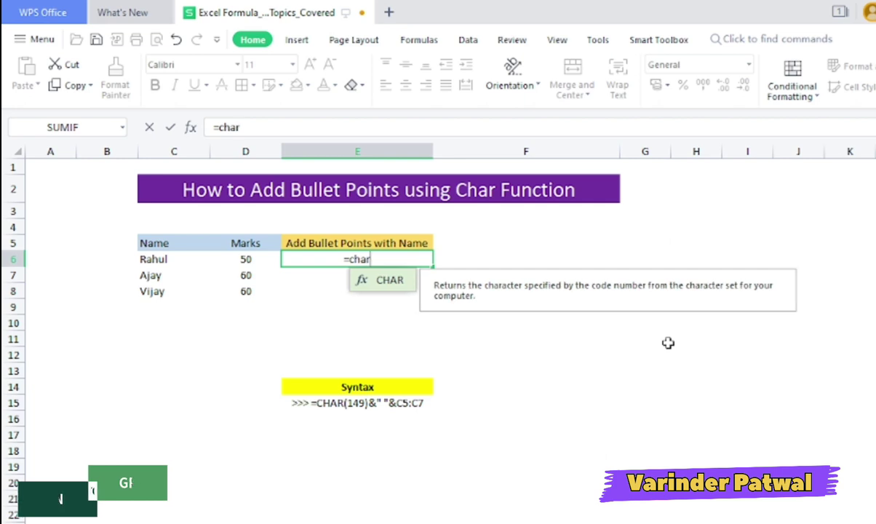
pyautogui.press('Tab')
pyautogui.write('14')
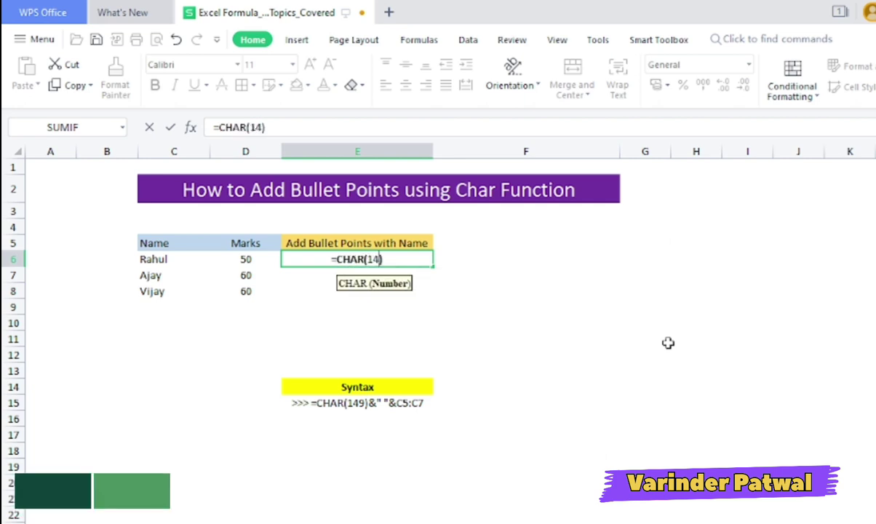
pyautogui.write('9')
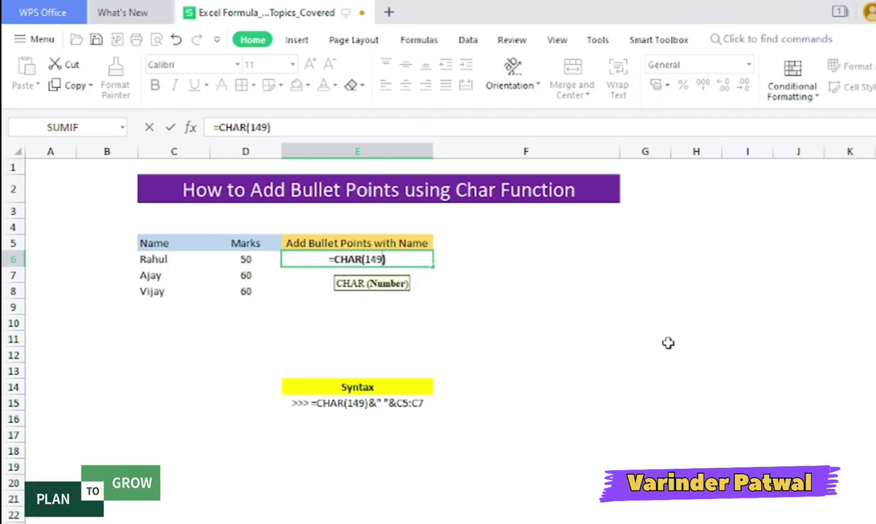
pyautogui.write(')')
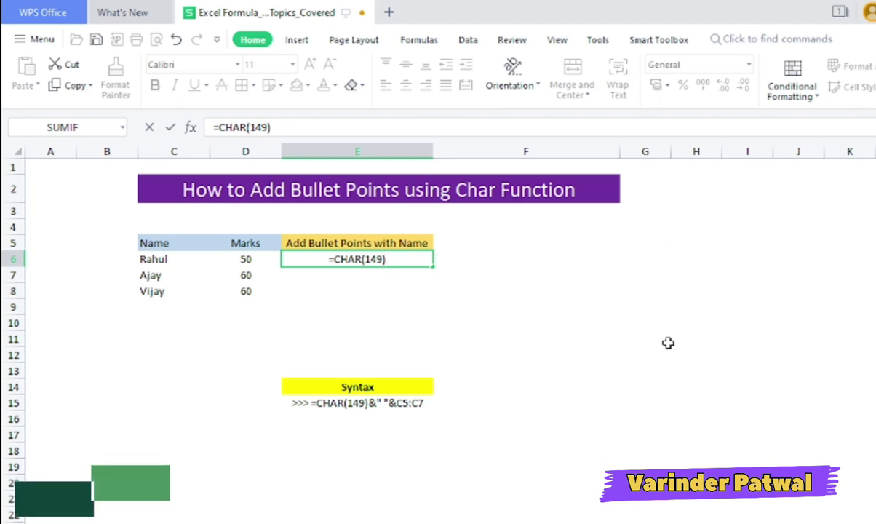
pyautogui.write('&')
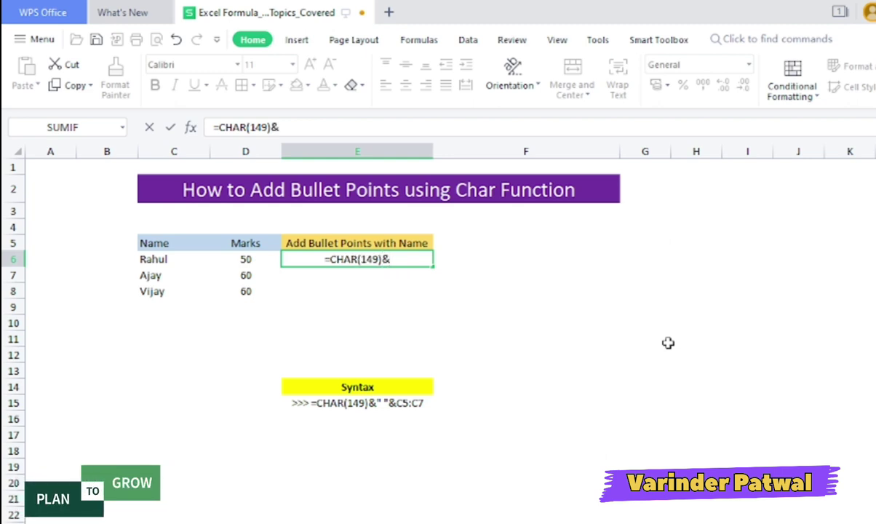
pyautogui.write('"')
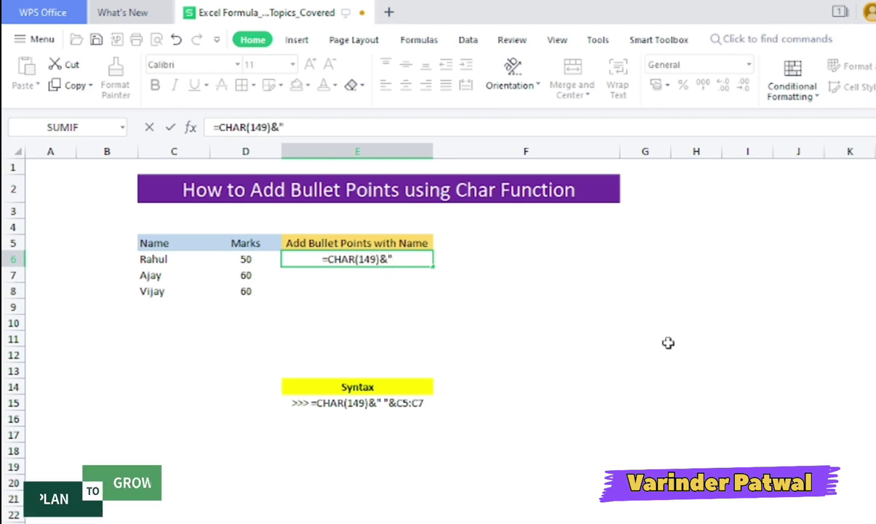
pyautogui.write(' "')
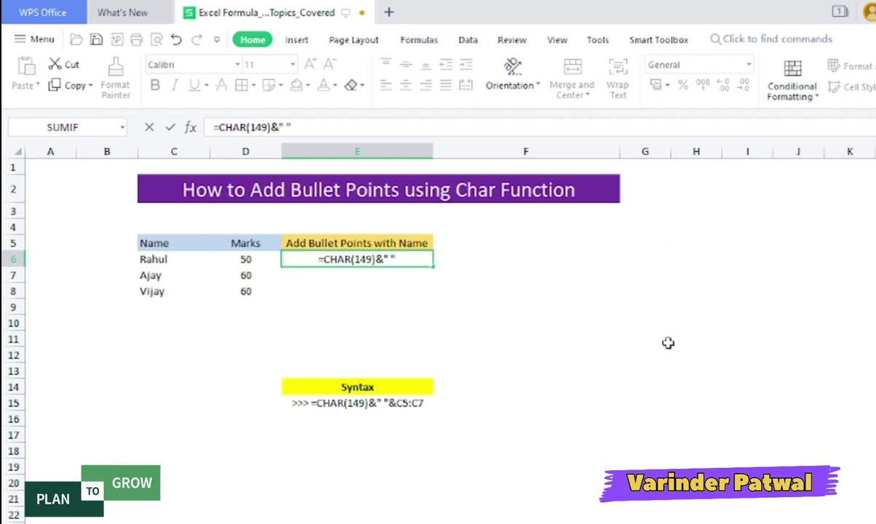
pyautogui.write('&')
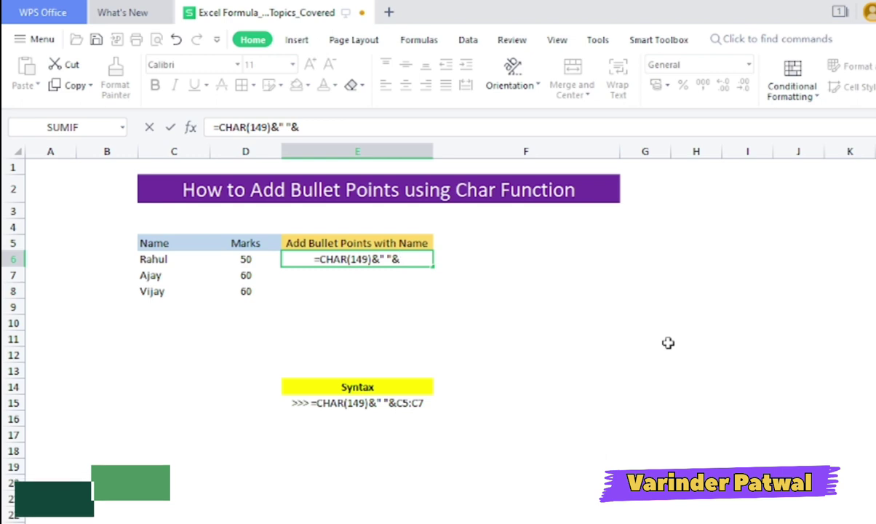
pyautogui.moveTo(169, 258); pyautogui.dragTo(166, 292)
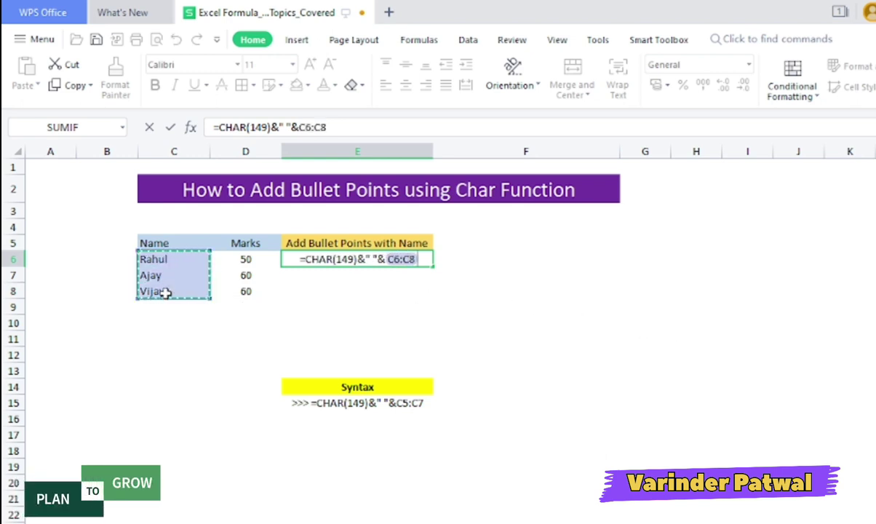
pyautogui.press('Return')
# Copy the E6 bullet formula down into E7:E8 for • Ajay and • Vijay
pyautogui.press('Up')
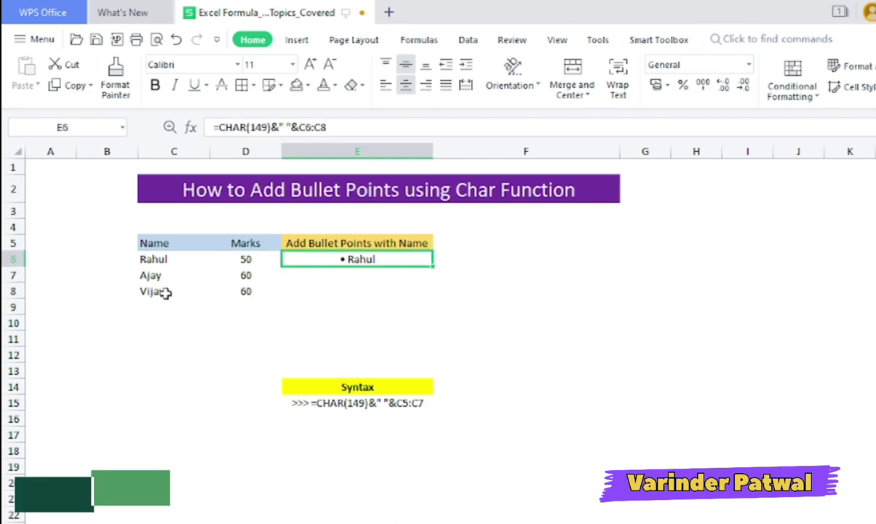
pyautogui.hotkey('ctrl', 'c')
pyautogui.hotkey('shift', 'Down')
pyautogui.hotkey('shift', 'Down')
pyautogui.press('Return')
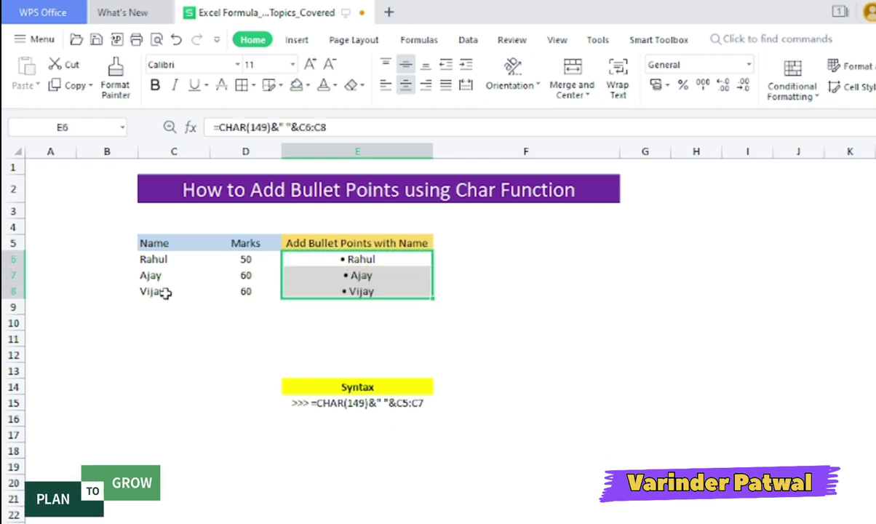
pyautogui.press('Right')
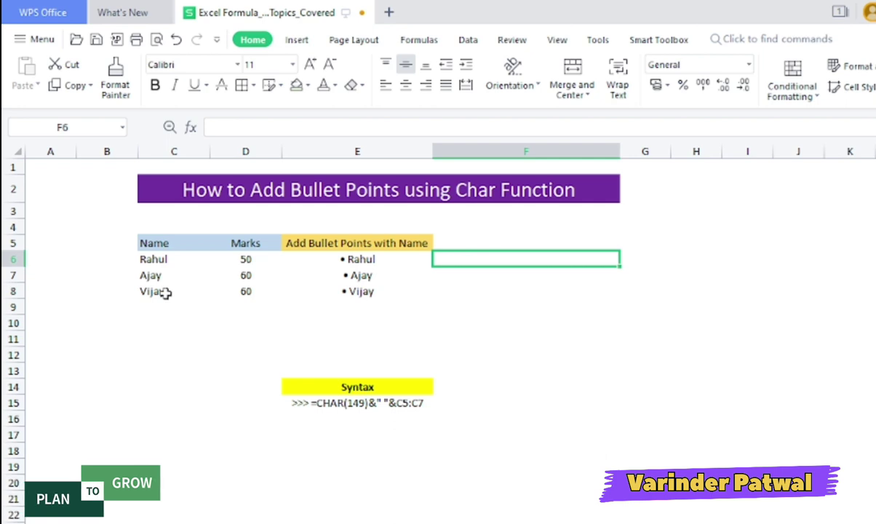
# Enter =CHAR(149) in F6 to produce a standalone bullet
pyautogui.write('=c')
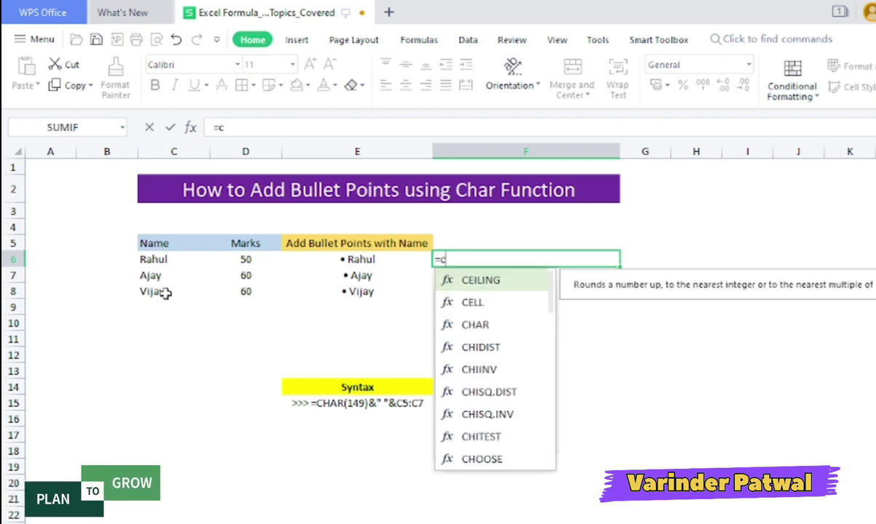
pyautogui.write('har')
pyautogui.press('Tab')
pyautogui.write('1')
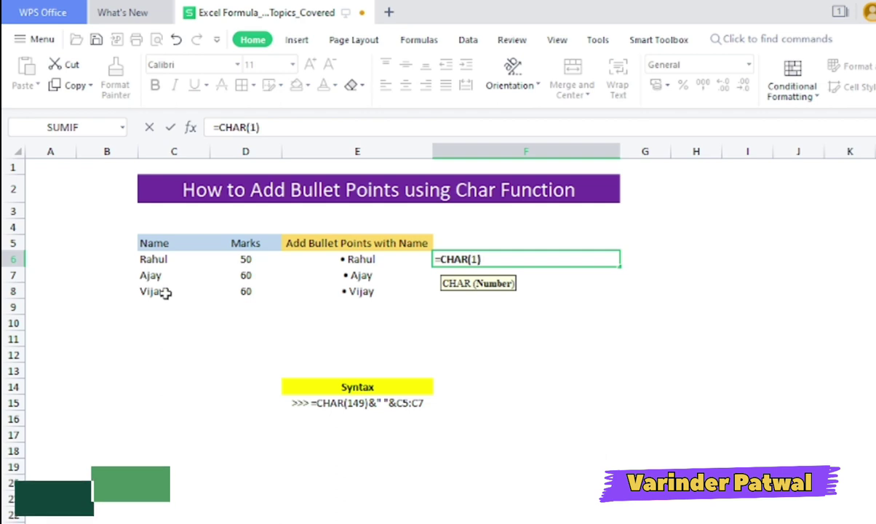
pyautogui.write('49')
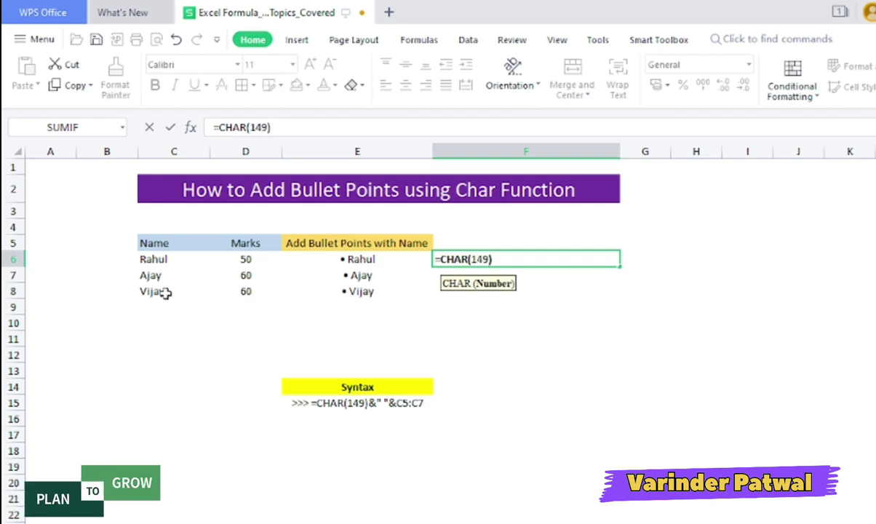
pyautogui.press('Tab')
# Fill the bullet into F7:F8 and put a dot in G6
pyautogui.press('Left')
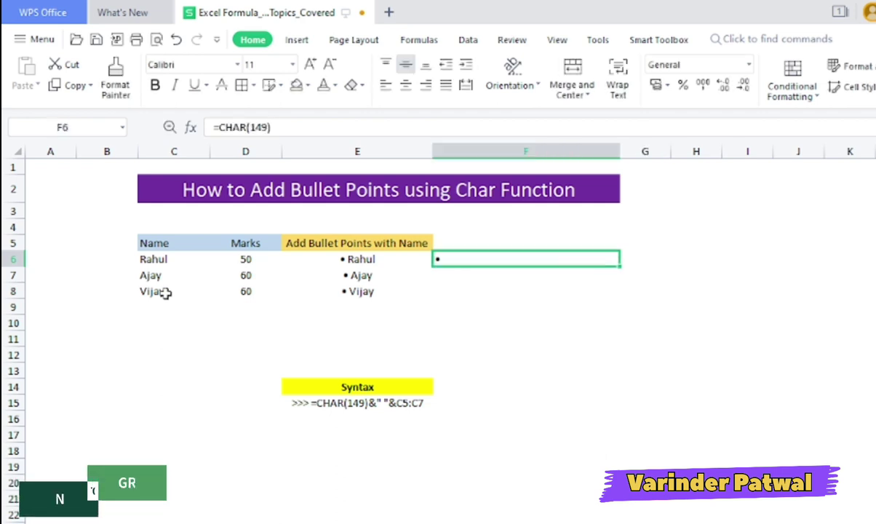
pyautogui.hotkey('shift', 'Down')
pyautogui.hotkey('shift', 'Down')
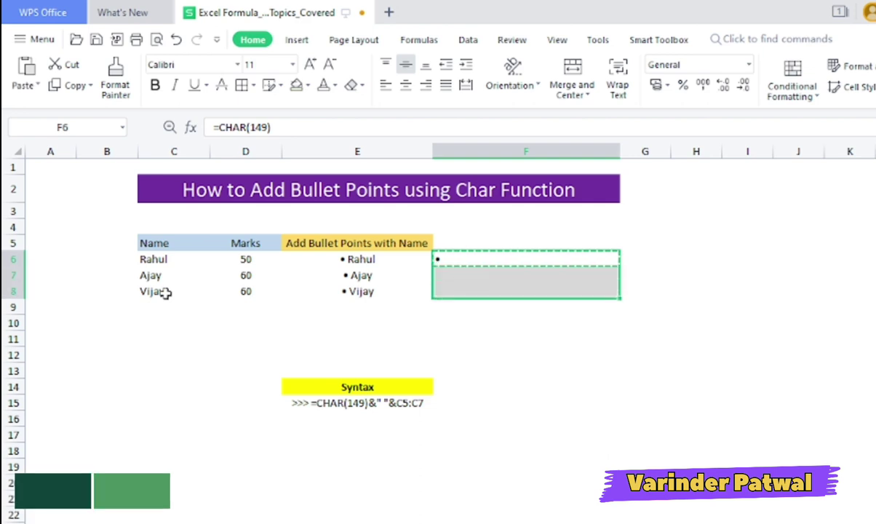
pyautogui.hotkey('ctrl', 'v')
pyautogui.press('Right')
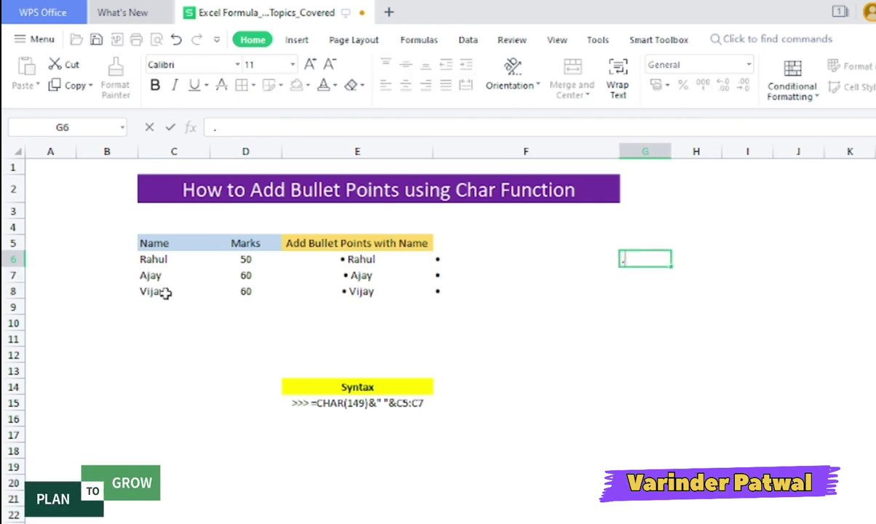
pyautogui.press('Down')
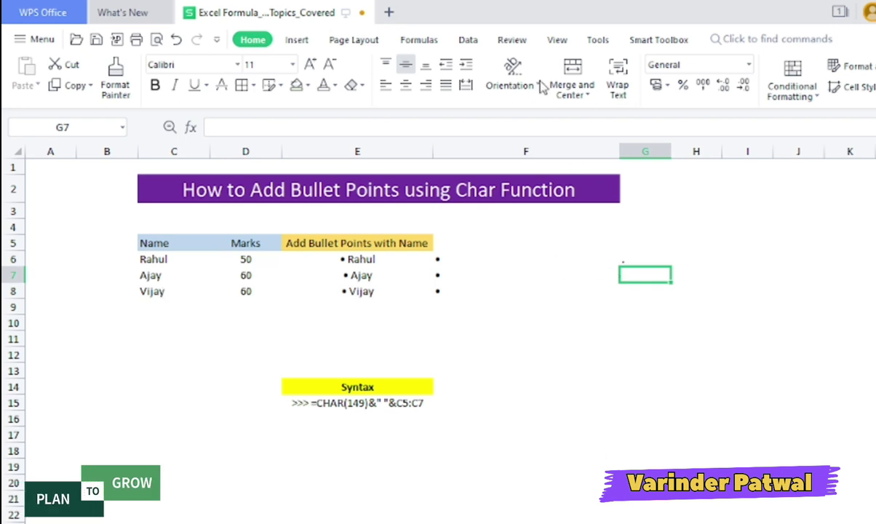
pyautogui.click(297, 41)
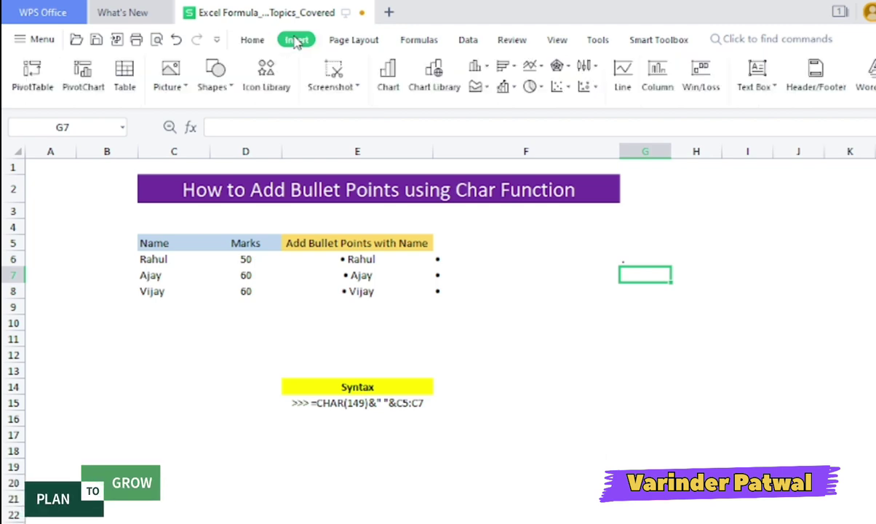
pyautogui.click(346, 42)
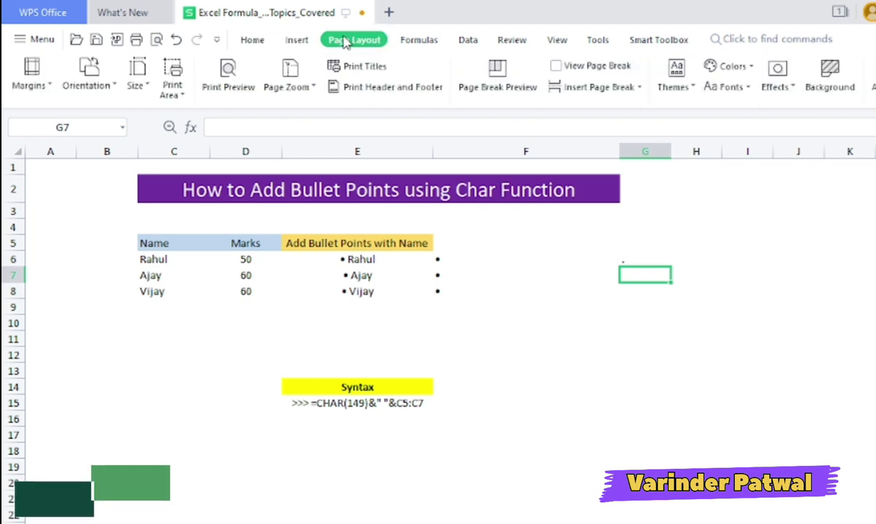
pyautogui.click(412, 44)
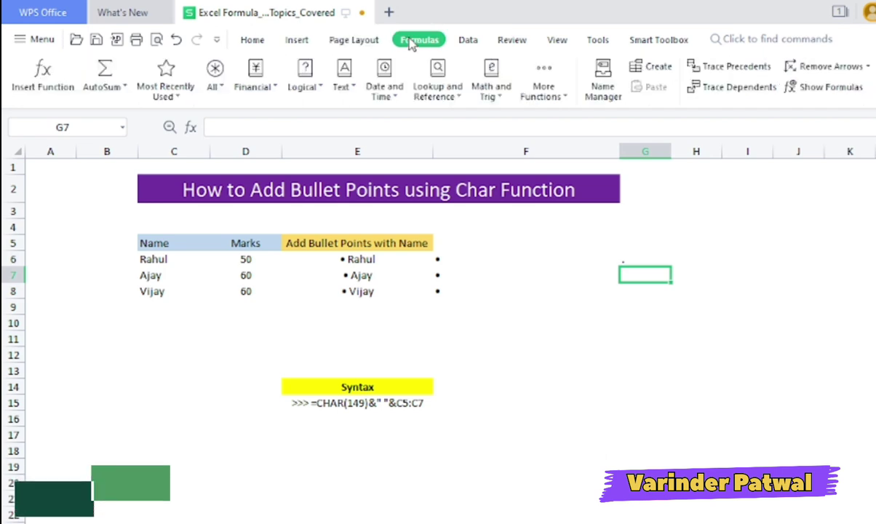
pyautogui.click(264, 42)
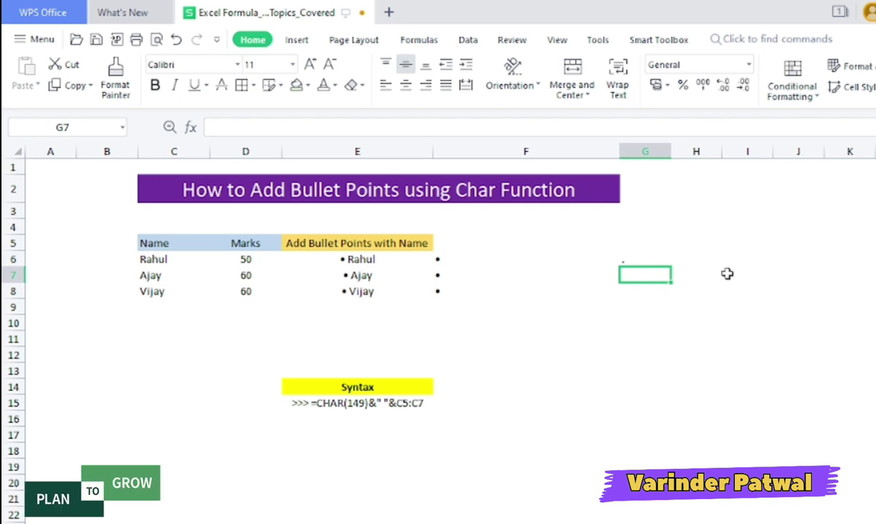
pyautogui.click(629, 261)
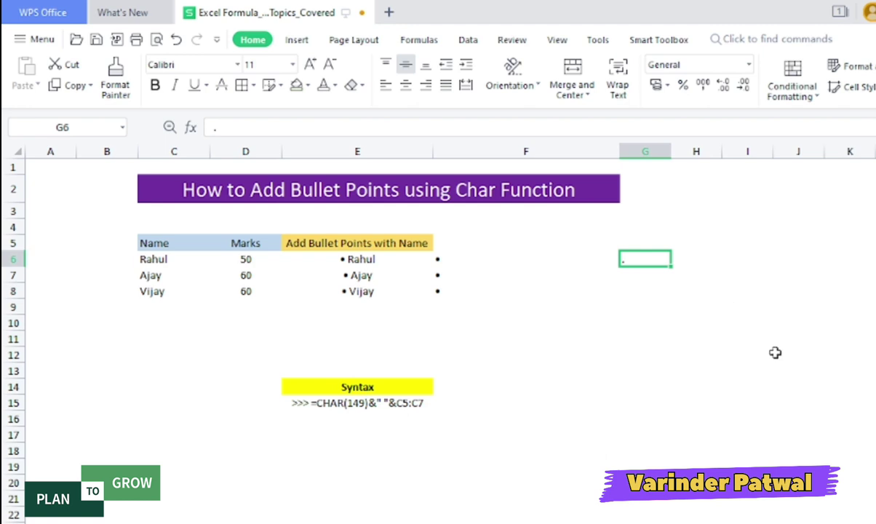
pyautogui.moveTo(455, 257); pyautogui.dragTo(463, 288)
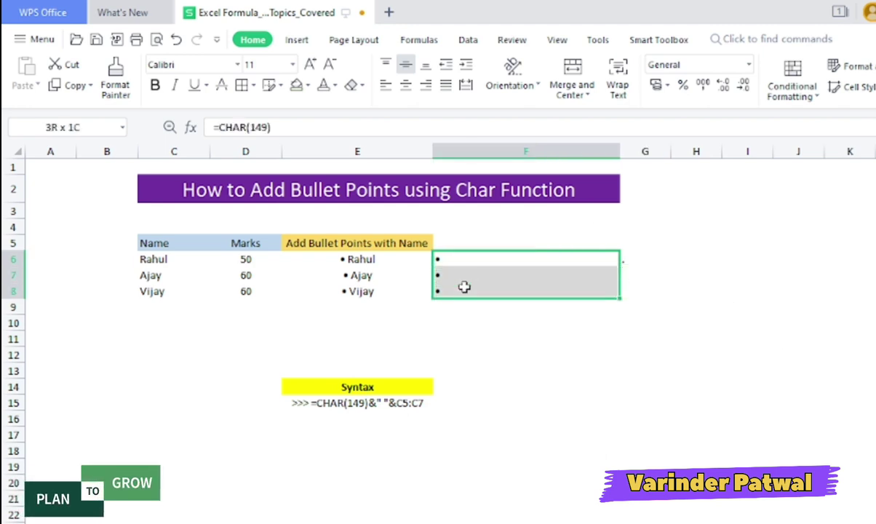
pyautogui.click(659, 259)
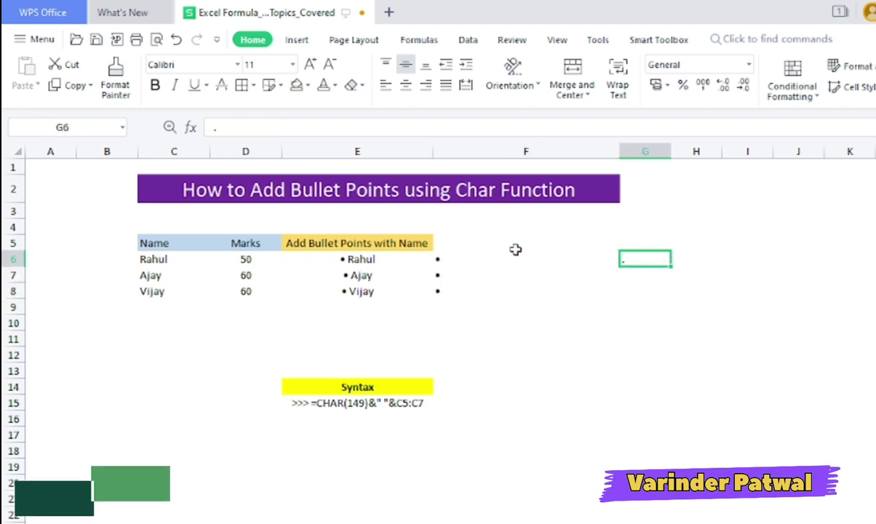
pyautogui.moveTo(471, 256)
pyautogui.mouseDown()
pyautogui.moveTo(593, 276)
pyautogui.moveTo(622, 291)
pyautogui.mouseUp()
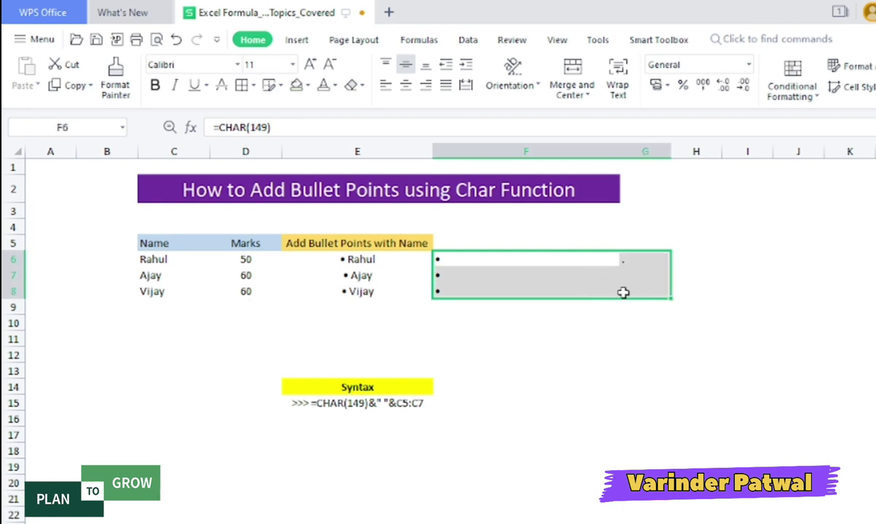
# Clear F6:G8, re-enter =CHAR(149) in F6, and begin extending it with &"
pyautogui.press('Delete')
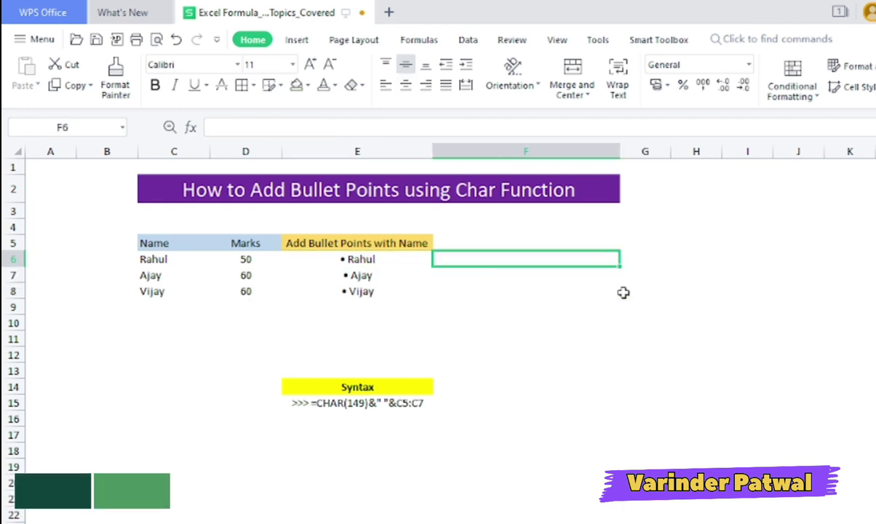
pyautogui.write('=char')
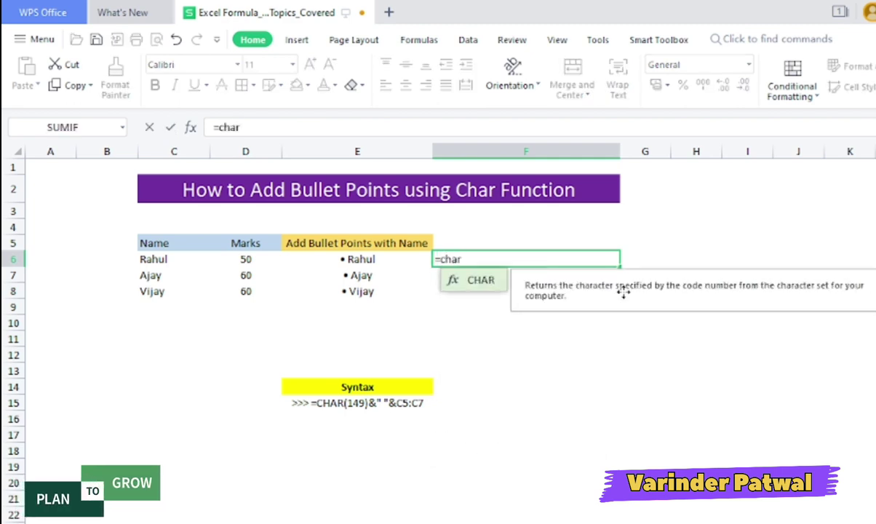
pyautogui.press('Tab')
pyautogui.write('49')
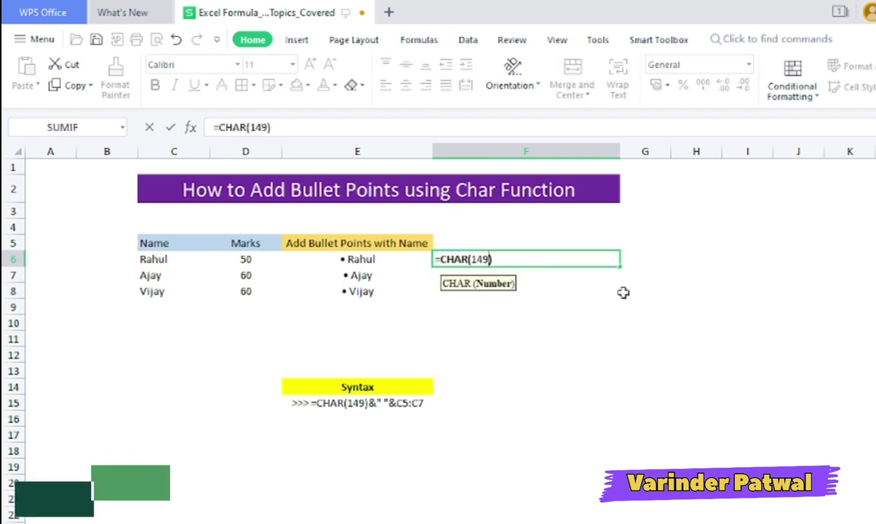
pyautogui.press('Tab')
pyautogui.press('Left')
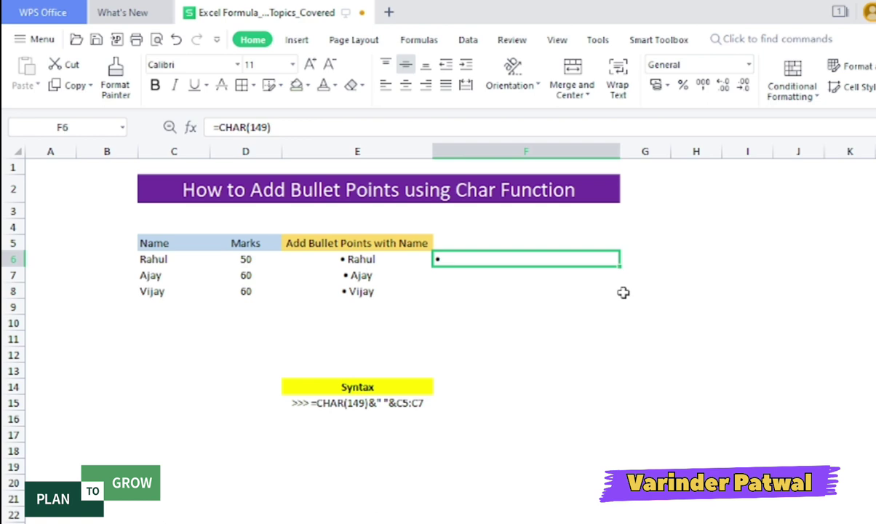
pyautogui.doubleClick(560, 260)
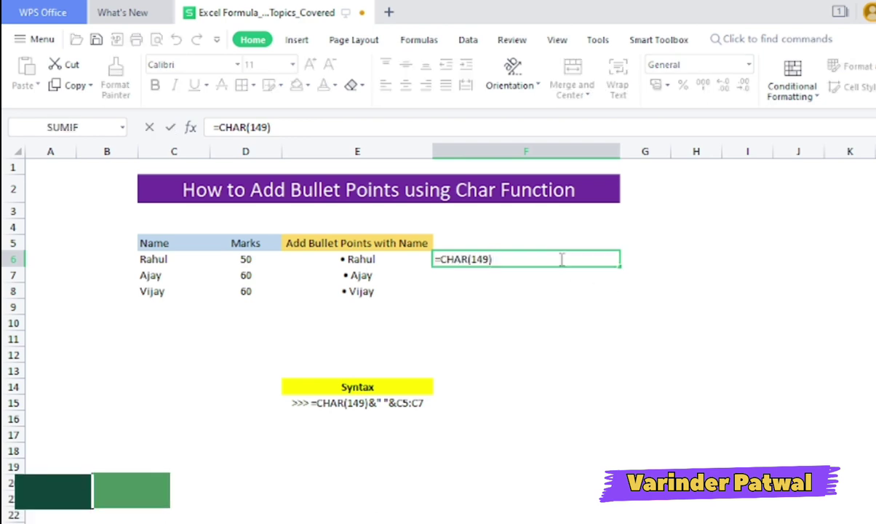
pyautogui.write('&')
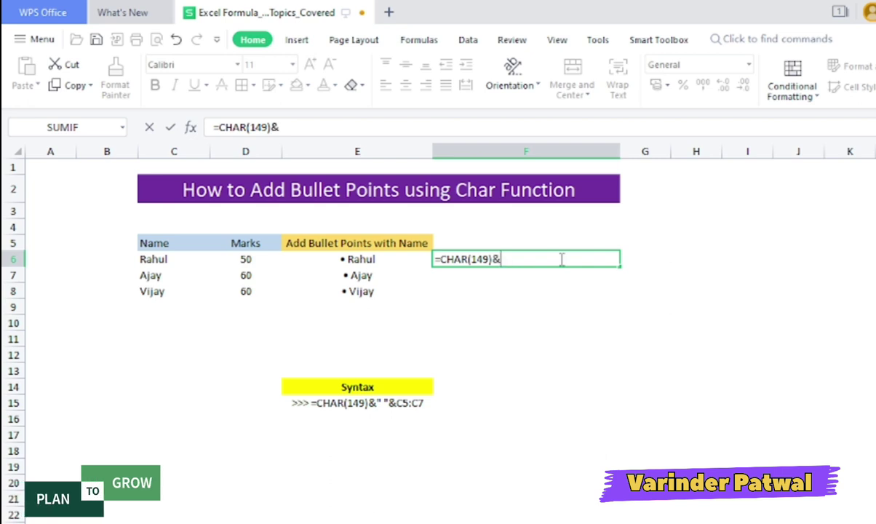
pyautogui.write('" "&')
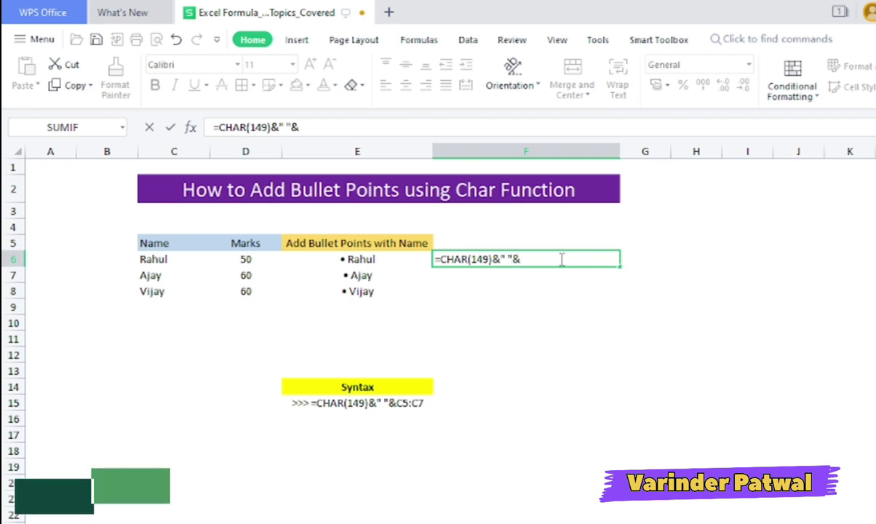
# Complete F6 as =CHAR(149)&" "&D6:D8 and copy it into F7:F8
pyautogui.moveTo(249, 259); pyautogui.dragTo(250, 291)
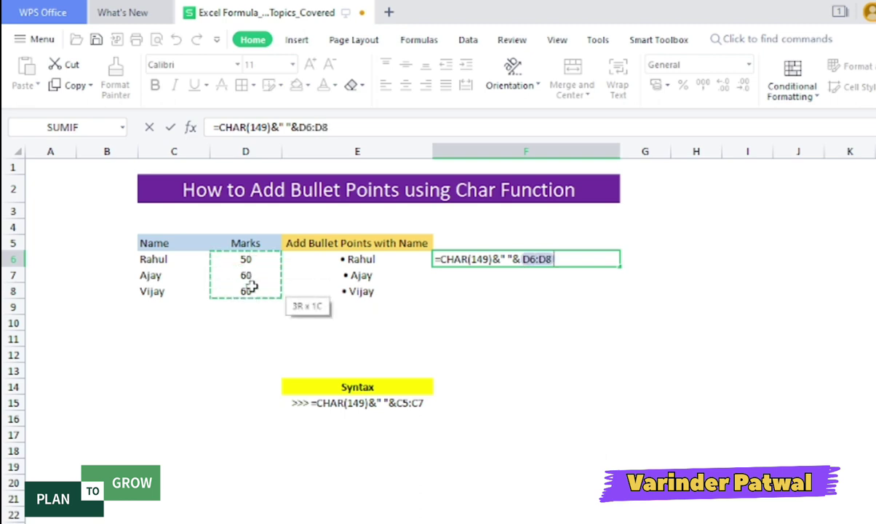
pyautogui.press('Return')
pyautogui.press('Up')
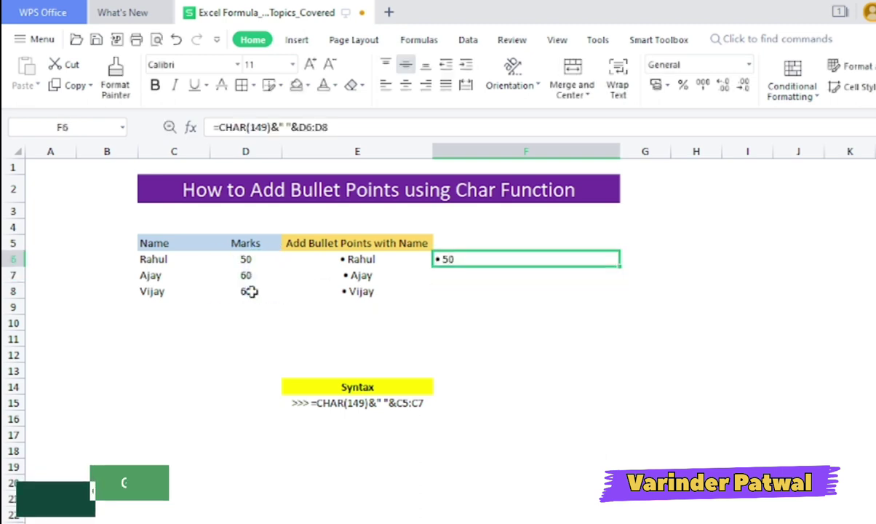
pyautogui.hotkey('ctrl', 'c')
pyautogui.hotkey('shift', 'Down')
pyautogui.hotkey('shift', 'Down')
pyautogui.hotkey('ctrl', 'v')
# Check the bulleted marks • 50, • 60 and • 60 in column F
pyautogui.press('Right')
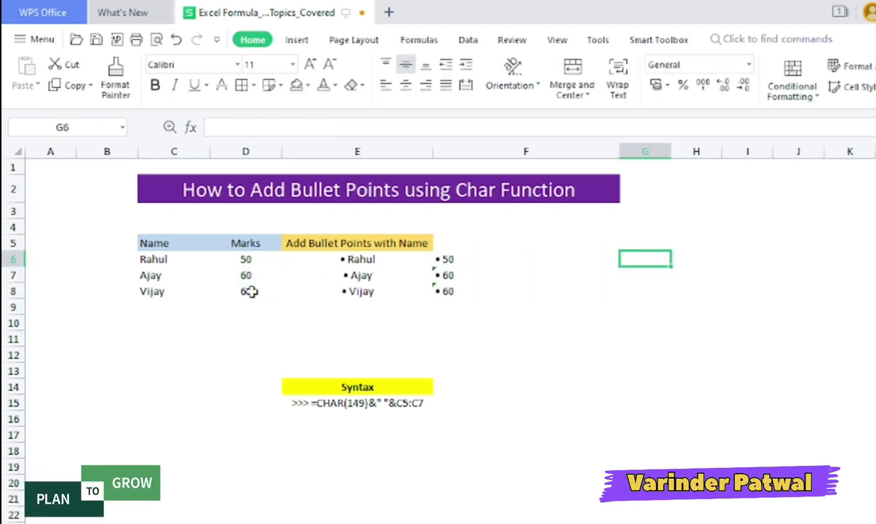
pyautogui.press('Left')
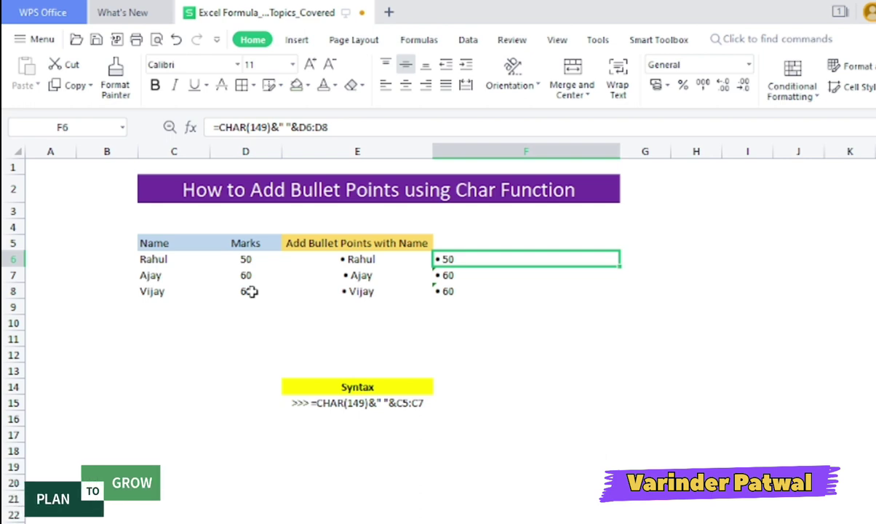
pyautogui.press('Down')
pyautogui.press('Down')
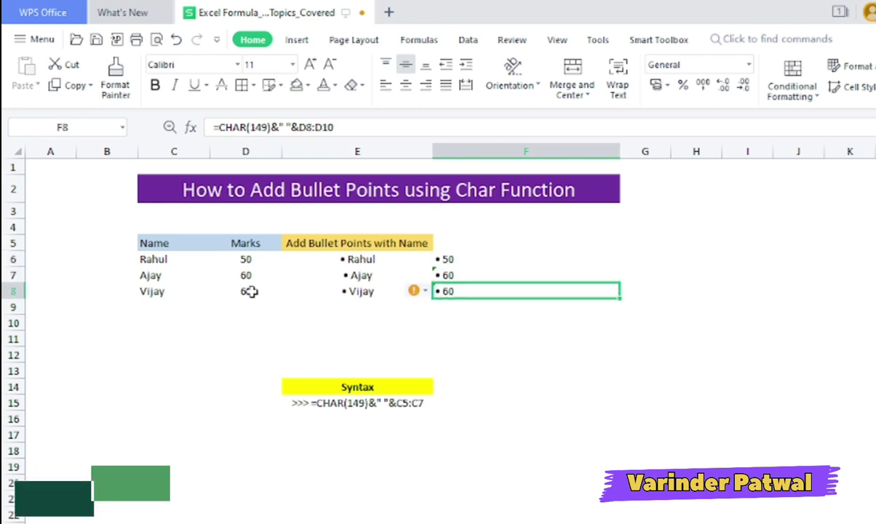
pyautogui.press('Up')
pyautogui.press('Up')
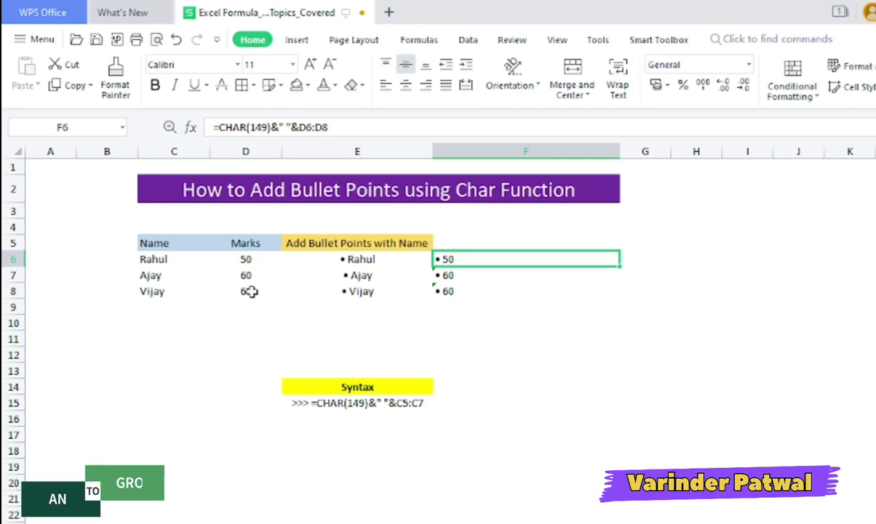
# Delete the bulleted marks from F6:F8 and inspect cells E6, F6, G6, F13 and F7
pyautogui.hotkey('shift', 'Down')
pyautogui.hotkey('shift', 'Down')
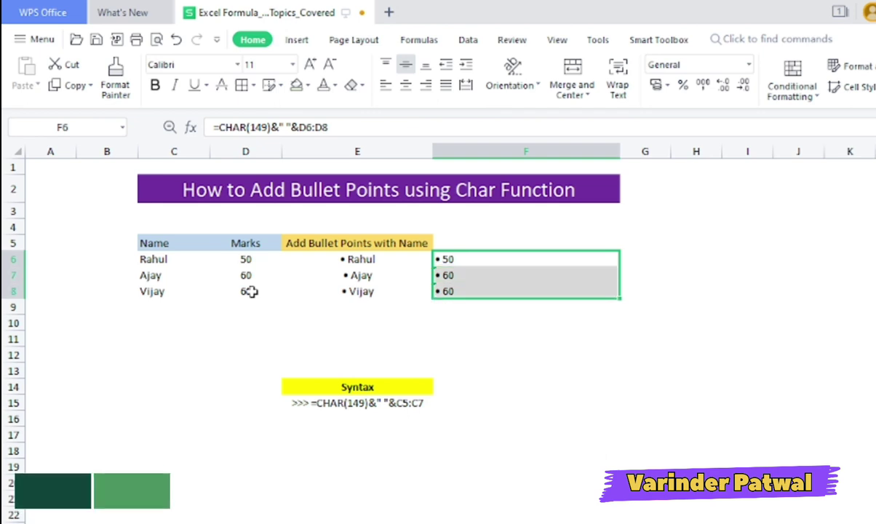
pyautogui.press('Delete')
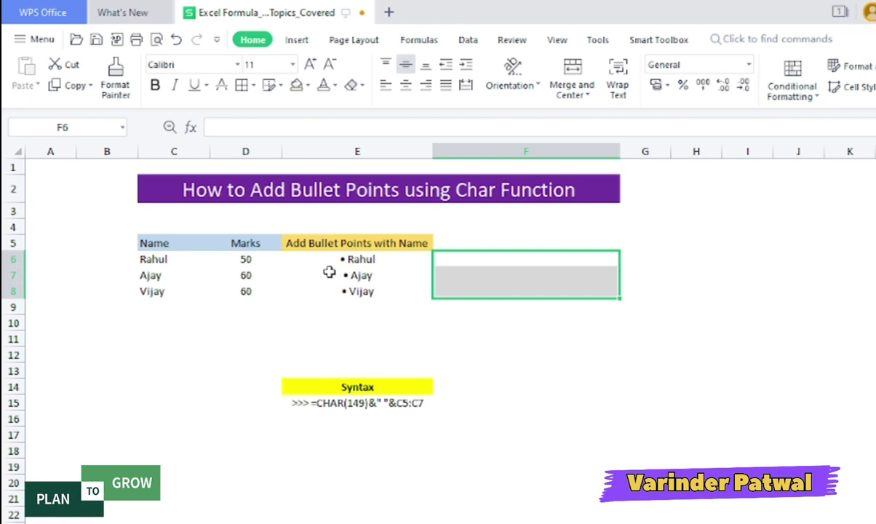
pyautogui.click(377, 259)
pyautogui.click(560, 260)
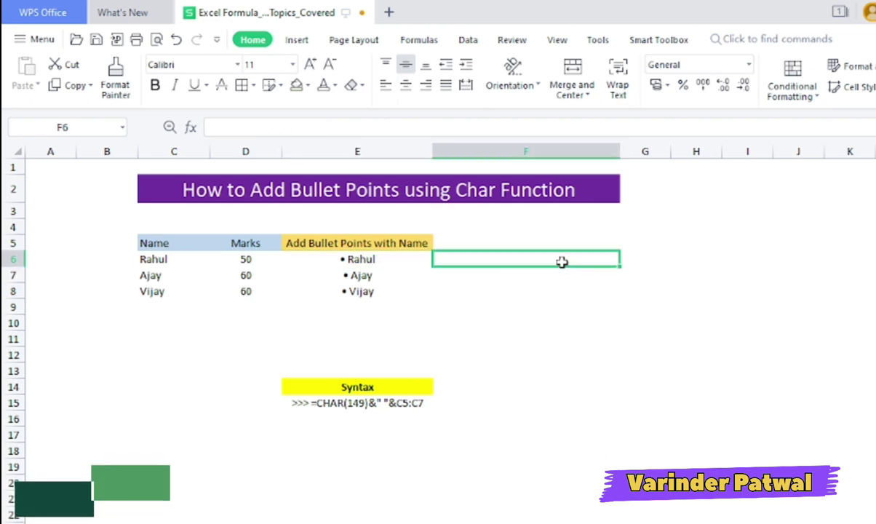
pyautogui.click(660, 259)
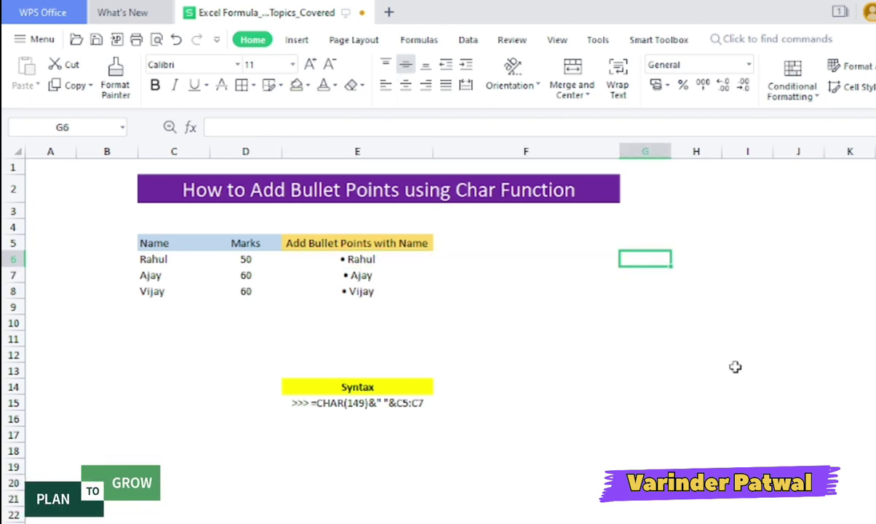
pyautogui.click(575, 375)
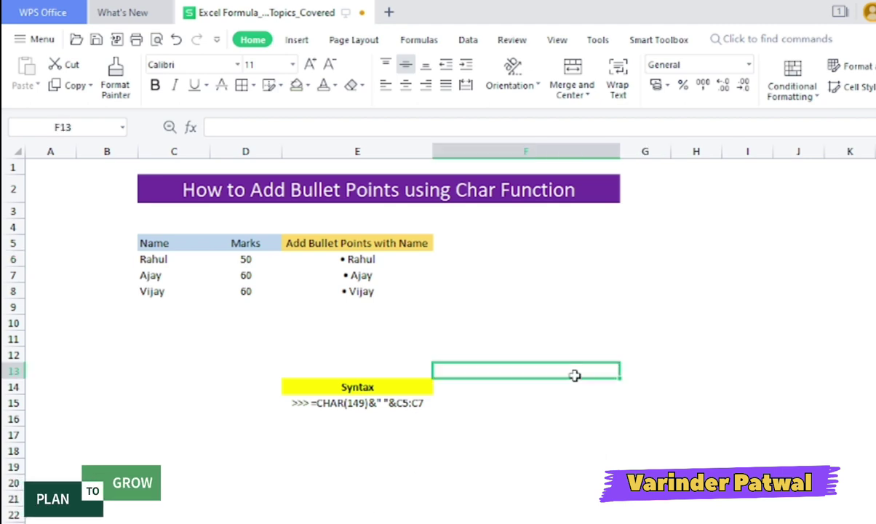
pyautogui.click(617, 273)
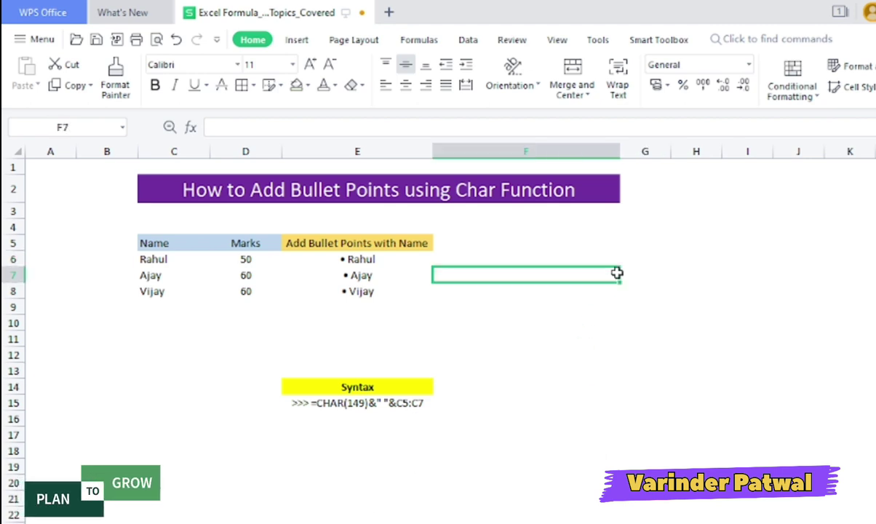
# Write the note 'Try at your system' in G7 and widen column G to fit it
pyautogui.click(661, 270)
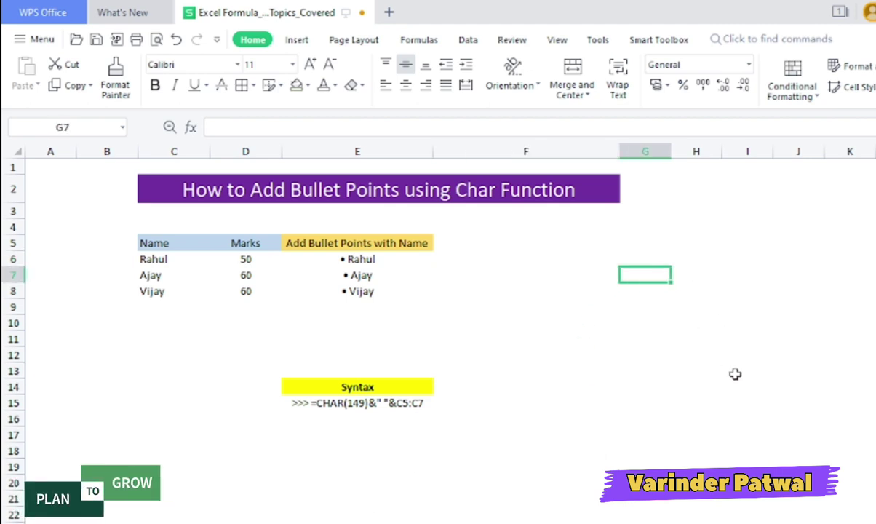
pyautogui.write('Try')
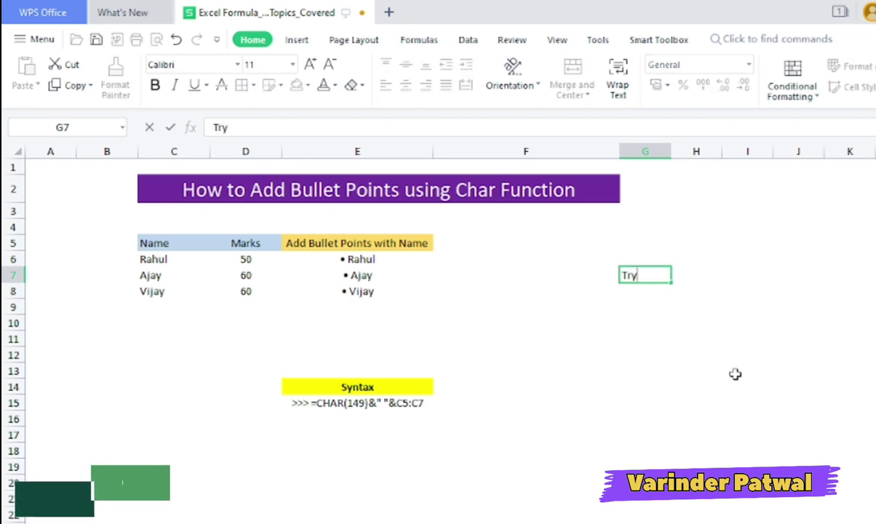
pyautogui.write(' at you')
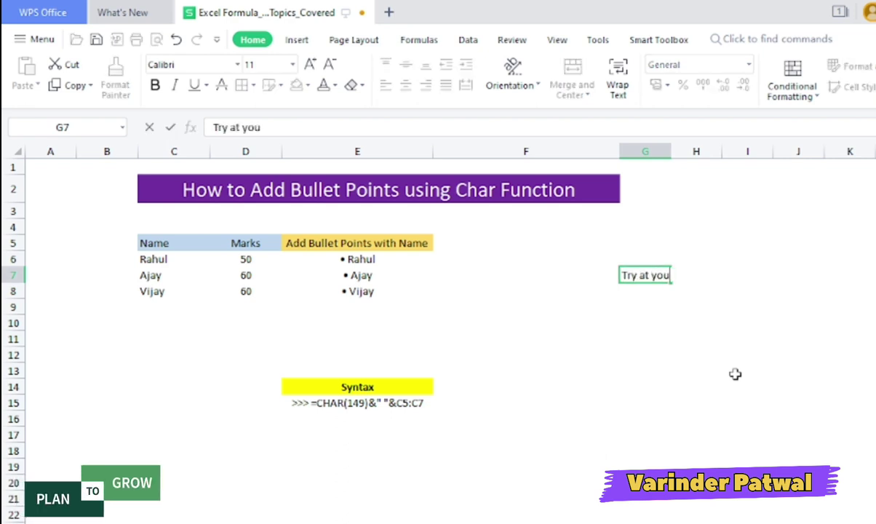
pyautogui.write('r system')
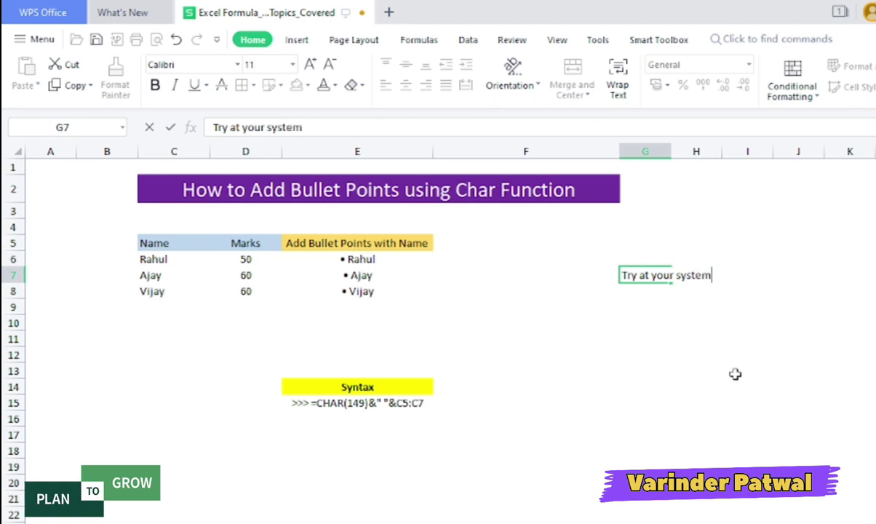
pyautogui.press('Tab')
pyautogui.press('Left')
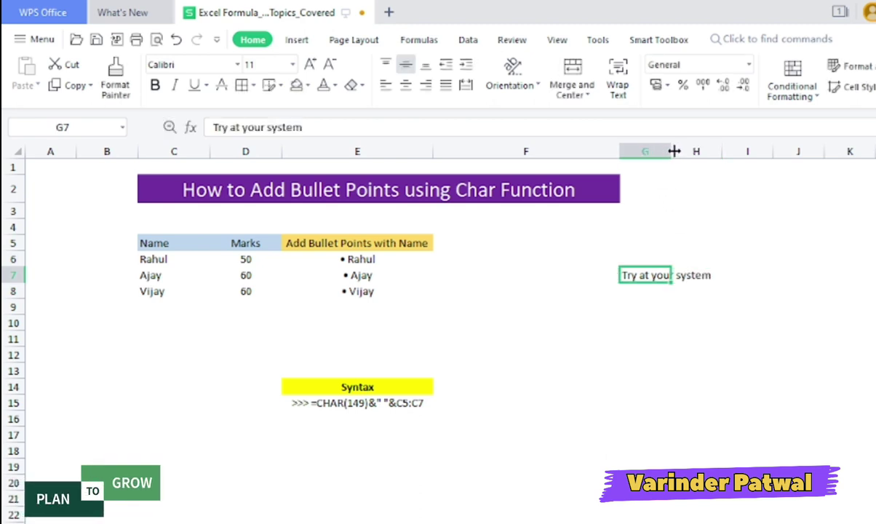
pyautogui.moveTo(674, 150); pyautogui.dragTo(724, 150)
pyautogui.click(832, 323)
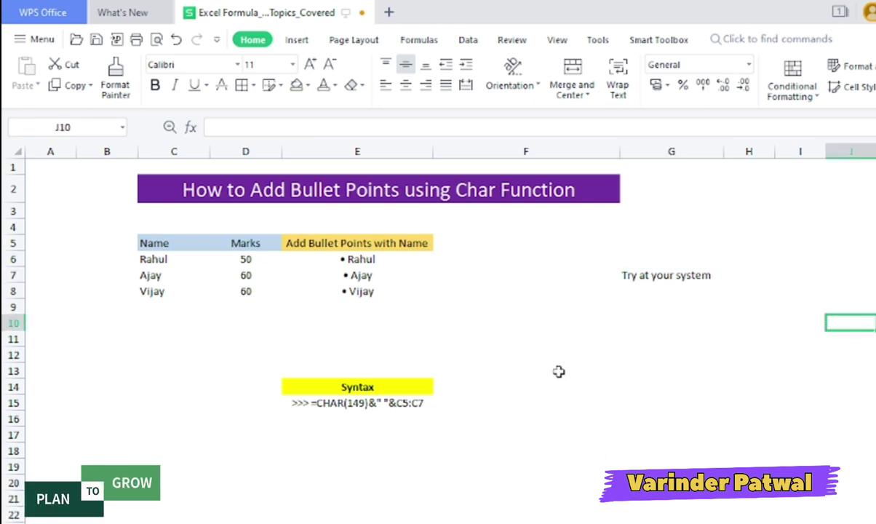
pyautogui.moveTo(412, 520)
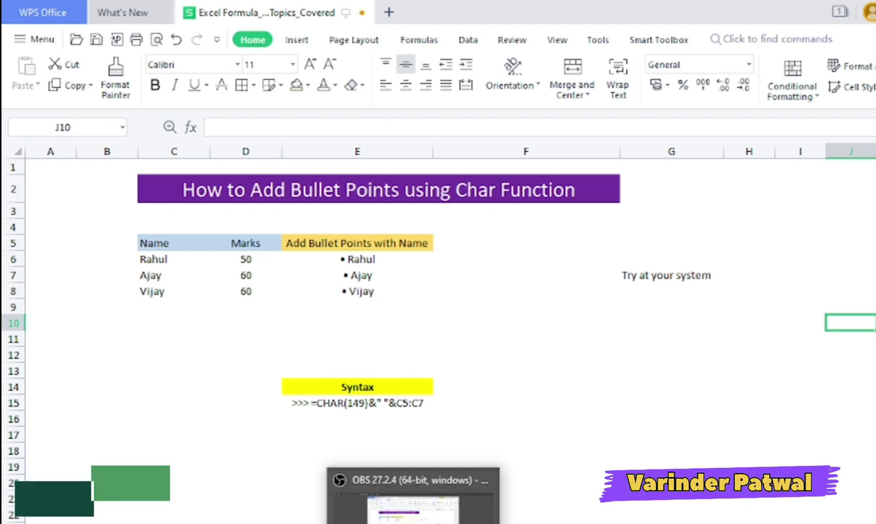
pyautogui.click(597, 373)
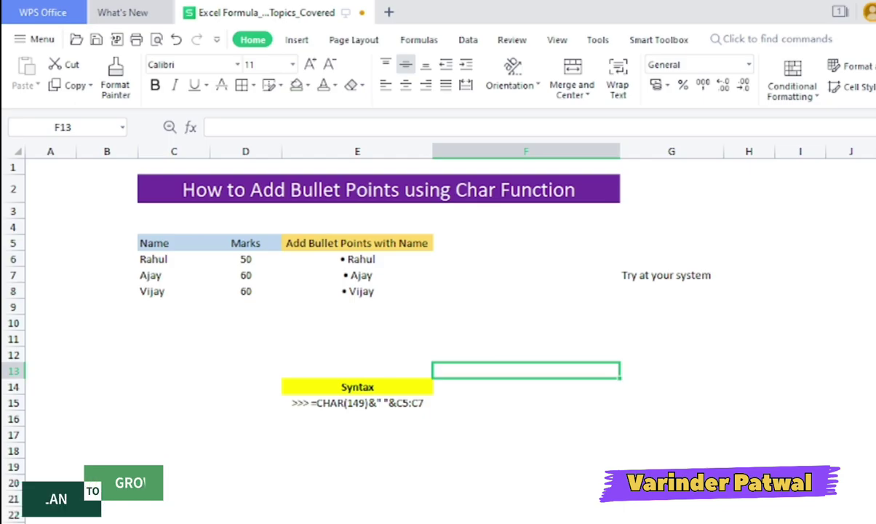